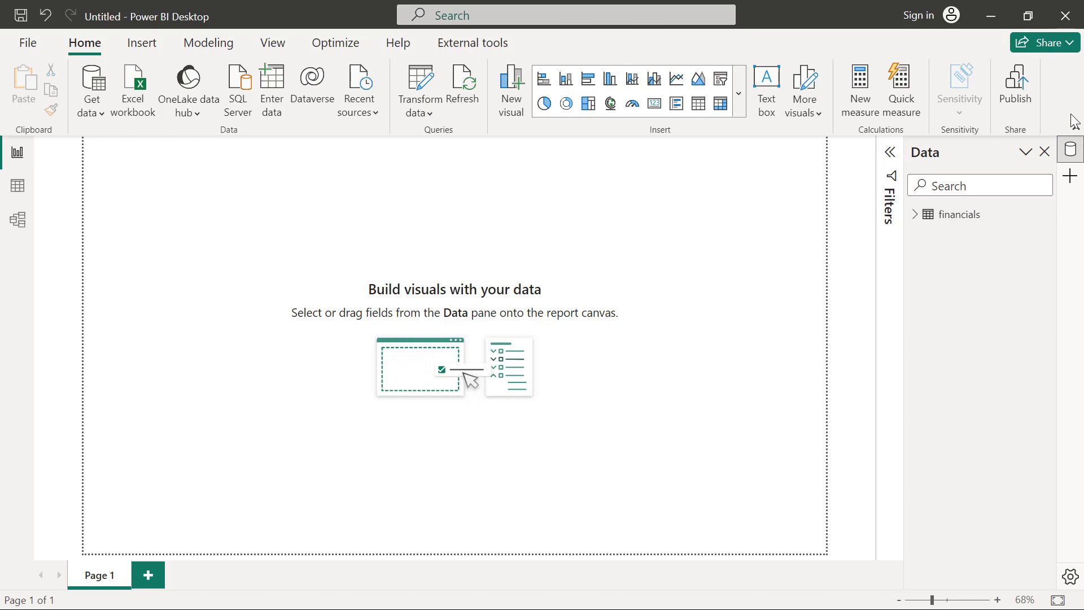
Expand the collapsed Filters pane beside the Data pane.
left_click(890, 153)
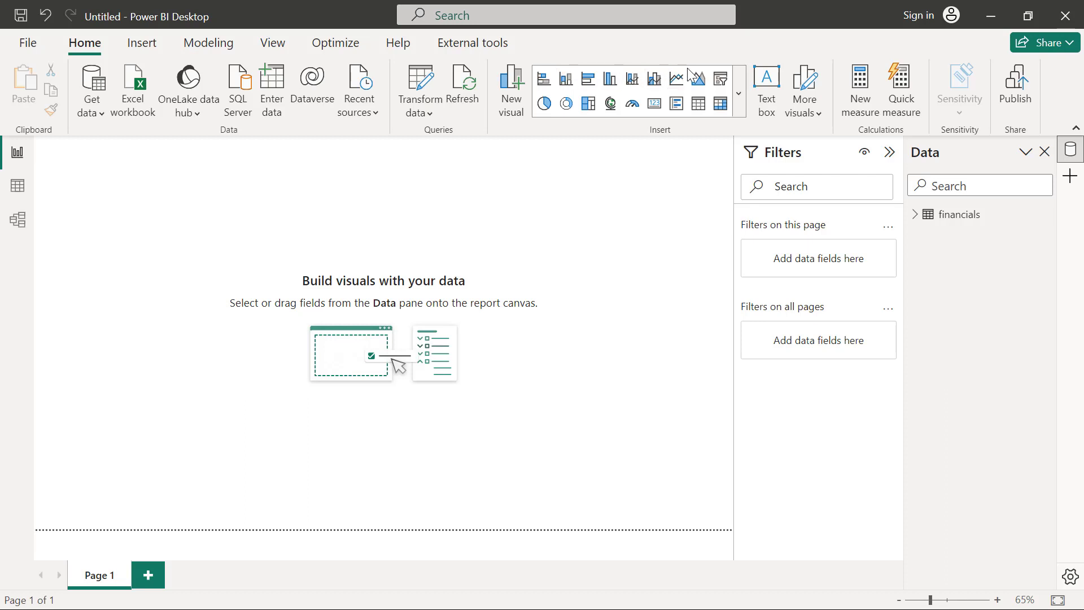
Show the full Insert visuals gallery on the Home ribbon.
left_click(737, 96)
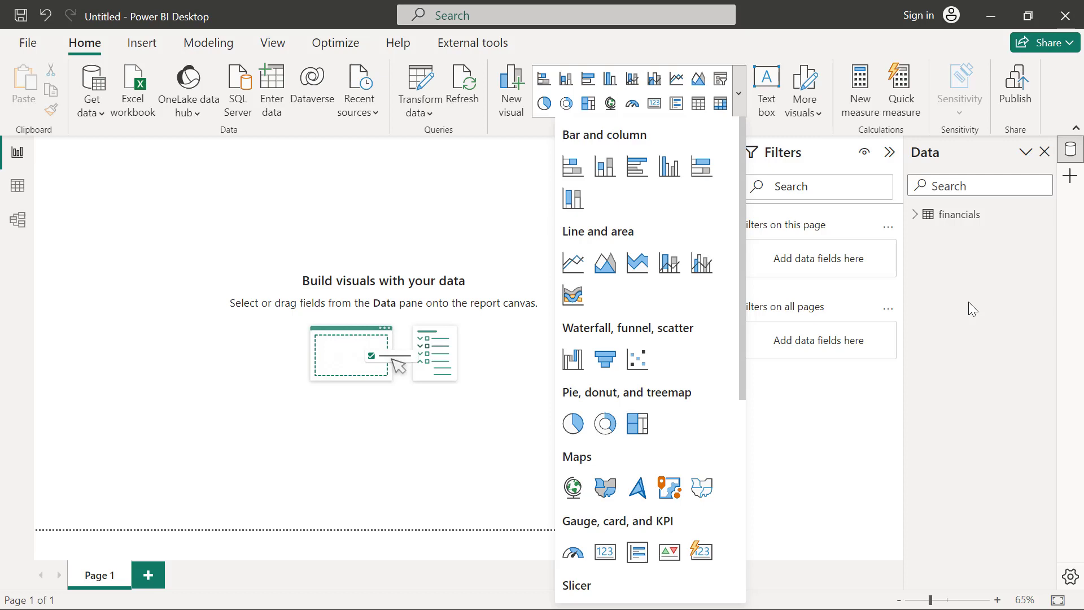
left_click(26, 45)
left_click(75, 339)
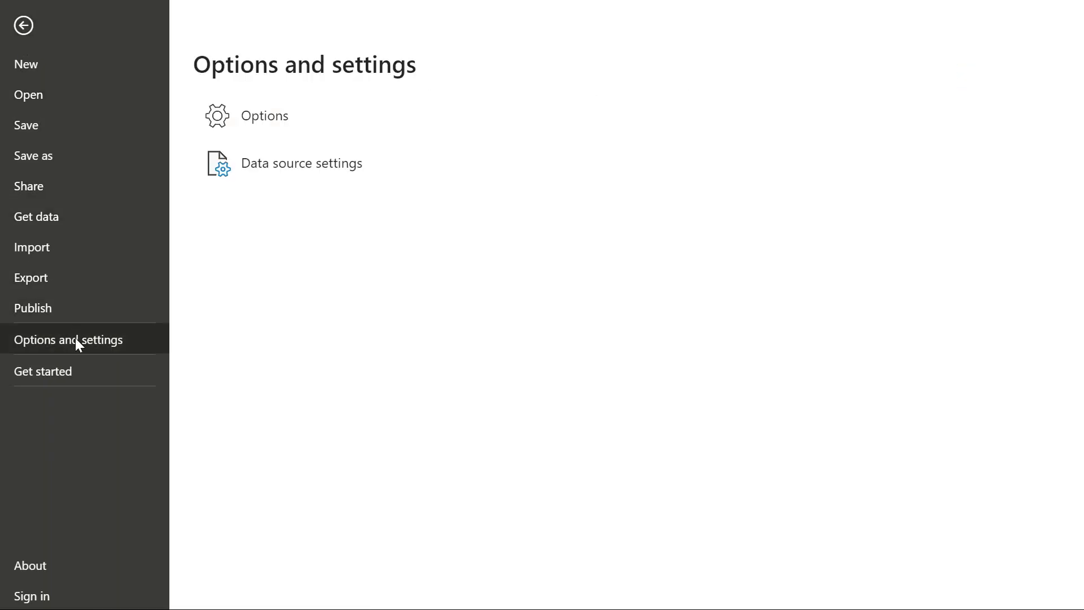
left_click(257, 114)
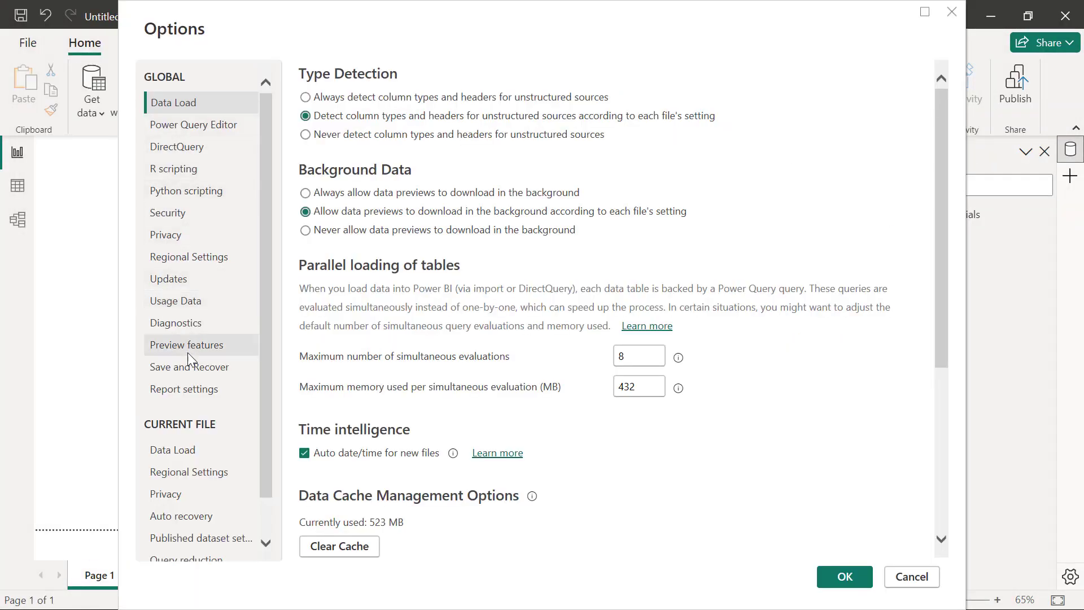
left_click(198, 348)
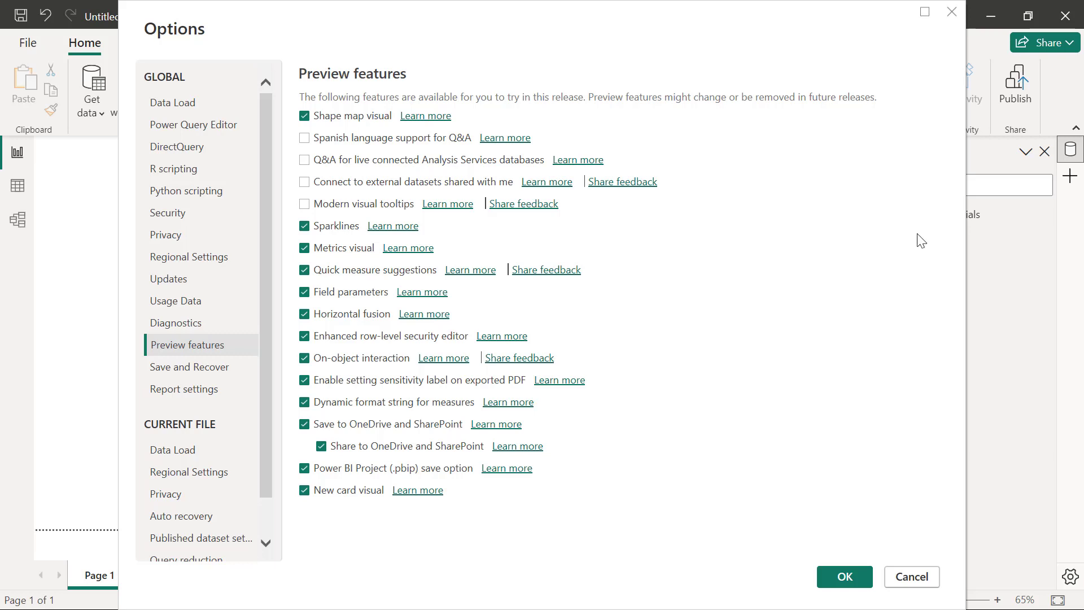
left_click(952, 12)
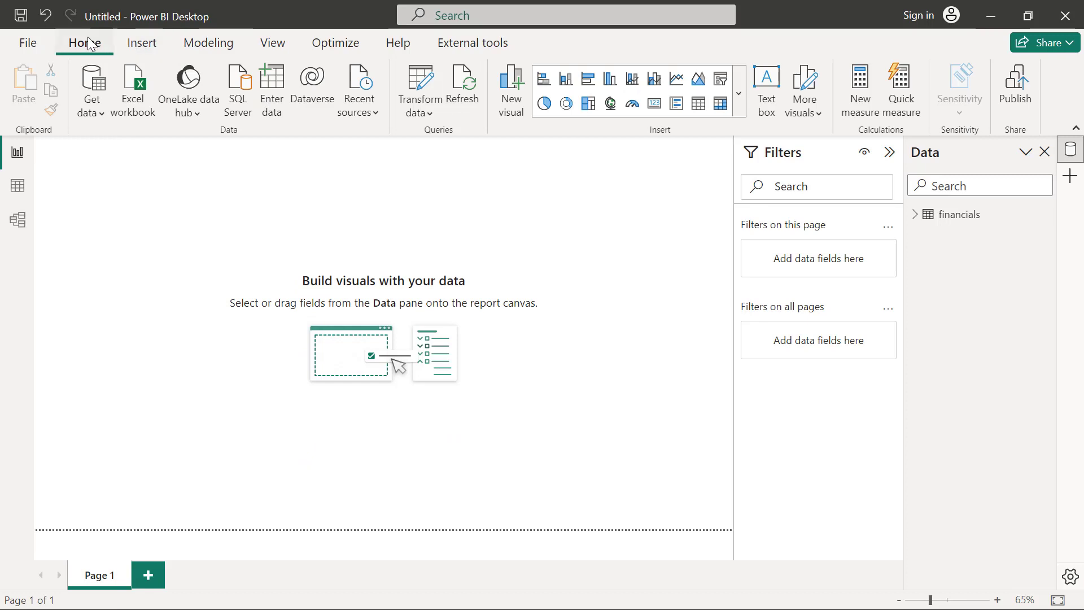
Add an empty stacked bar chart to Page 1 and nudge it slightly down-right.
left_click(545, 82)
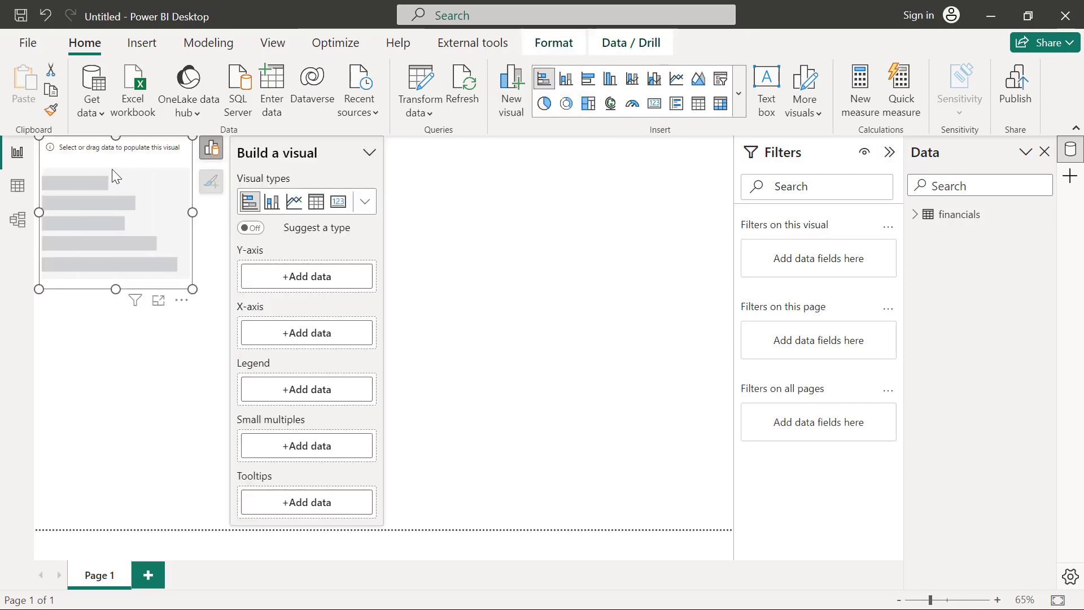
left_click_drag(112, 170, 114, 182)
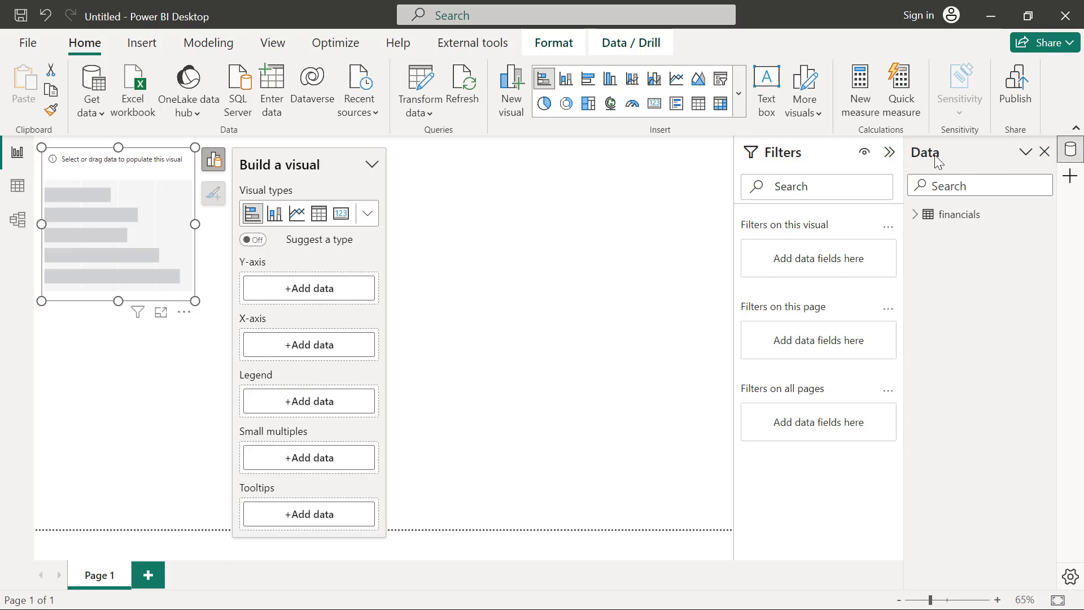
Plot Sum of Profit by Country by checking Country and Profit in the financials table.
left_click(916, 216)
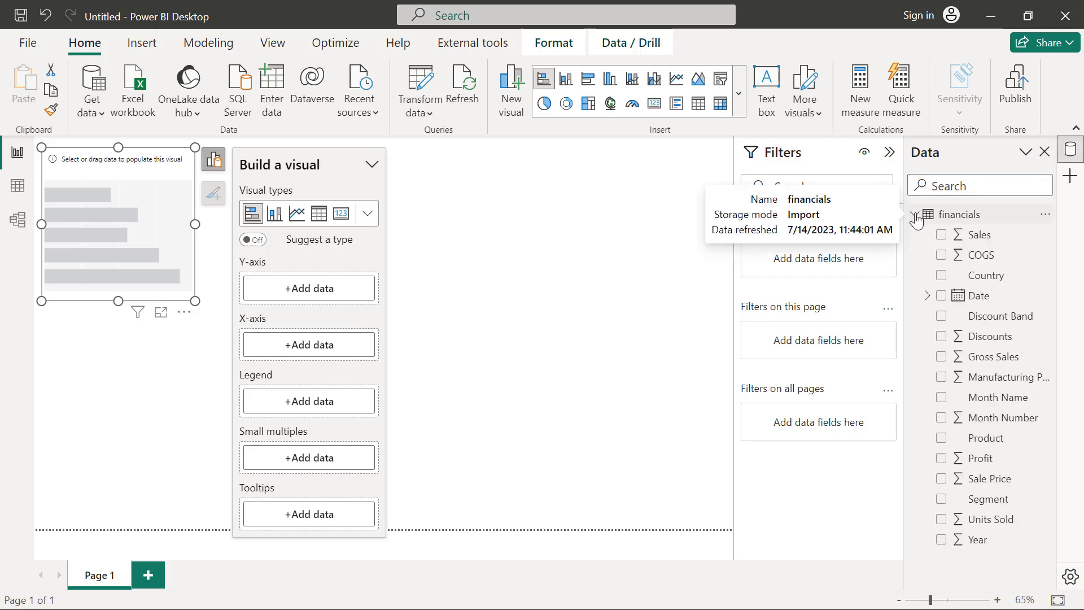
left_click(942, 276)
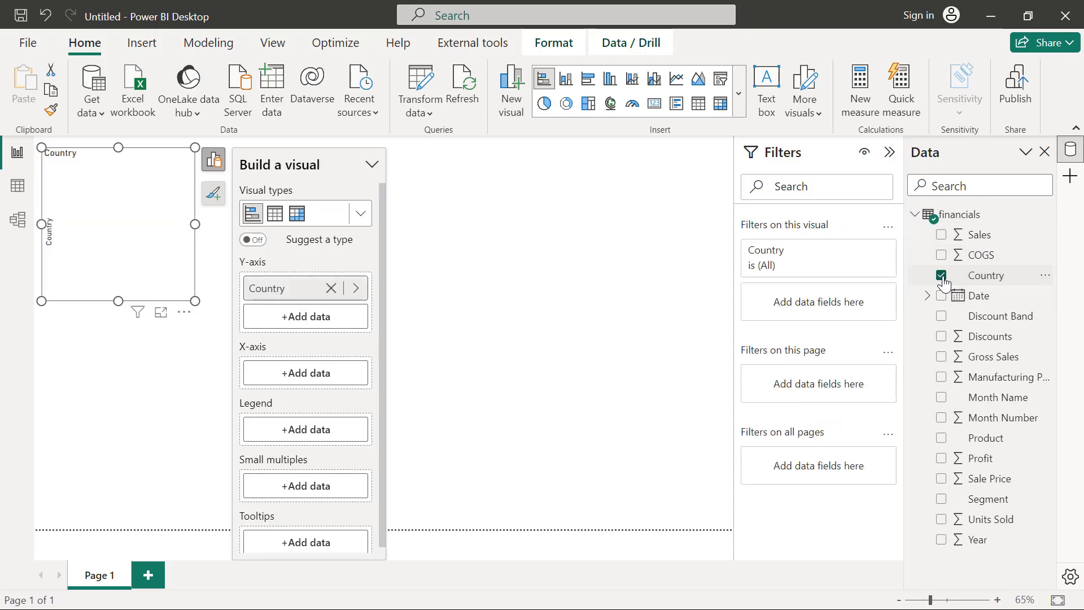
left_click(942, 458)
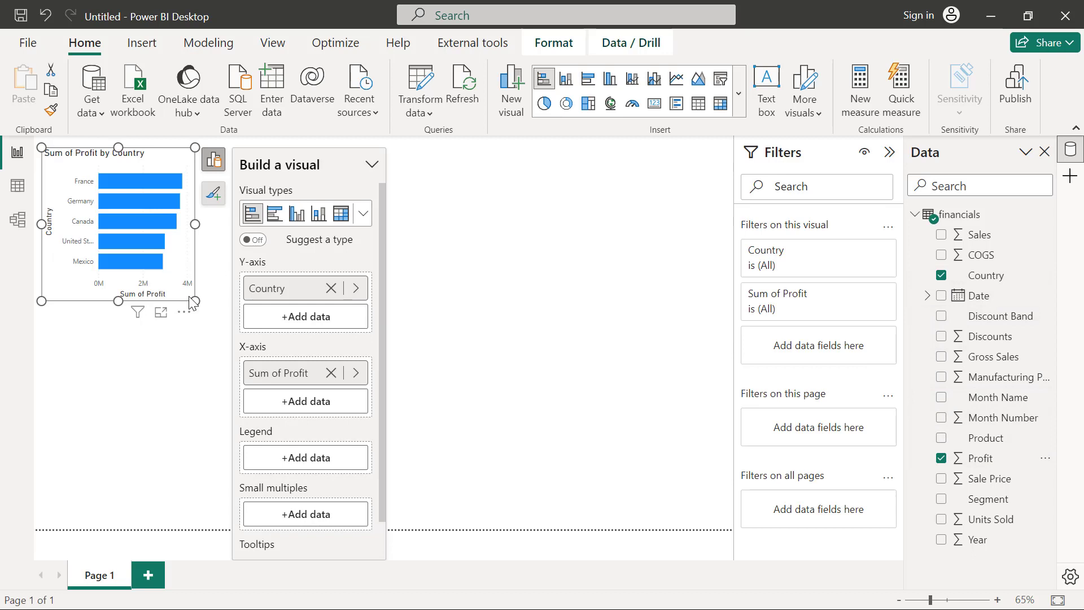
Enlarge the bar chart by dragging its corner handle, then reselect it.
left_click(229, 332)
left_click_drag(198, 302, 322, 390)
left_click(176, 168)
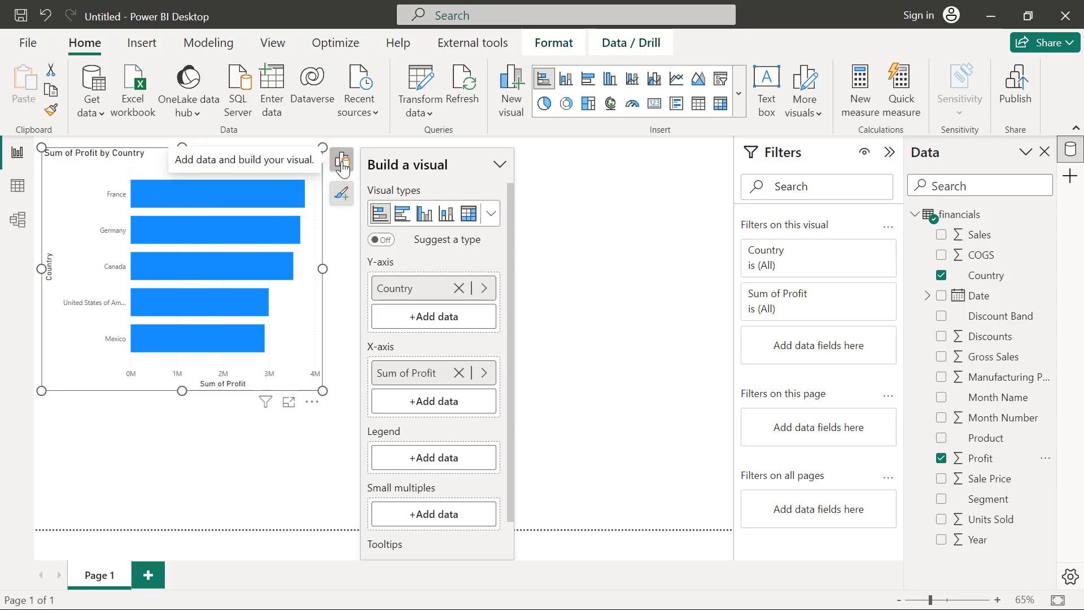
Turn on data labels for the bars from the Add to your visual popup.
left_click(341, 196)
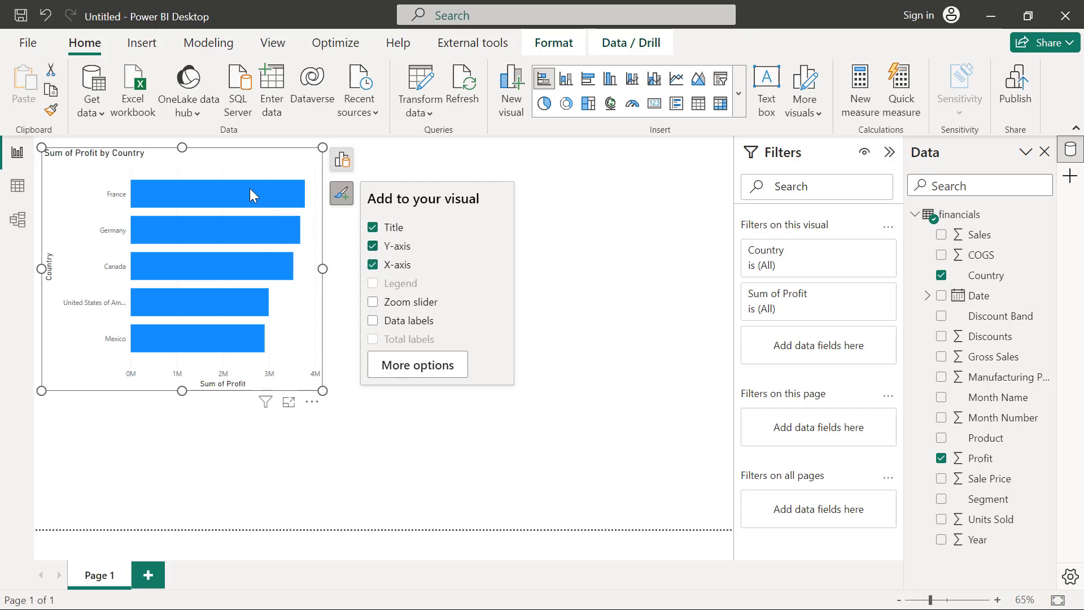
left_click(372, 321)
Open the chart's Format pane, try its search box, then return to the Data pane.
left_click(411, 369)
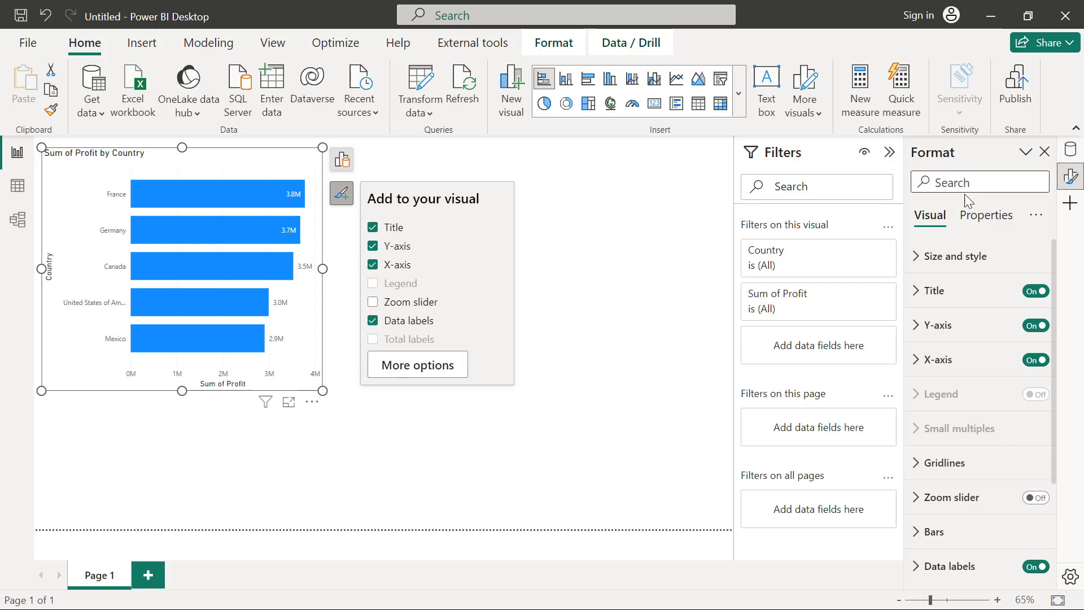
left_click(943, 183)
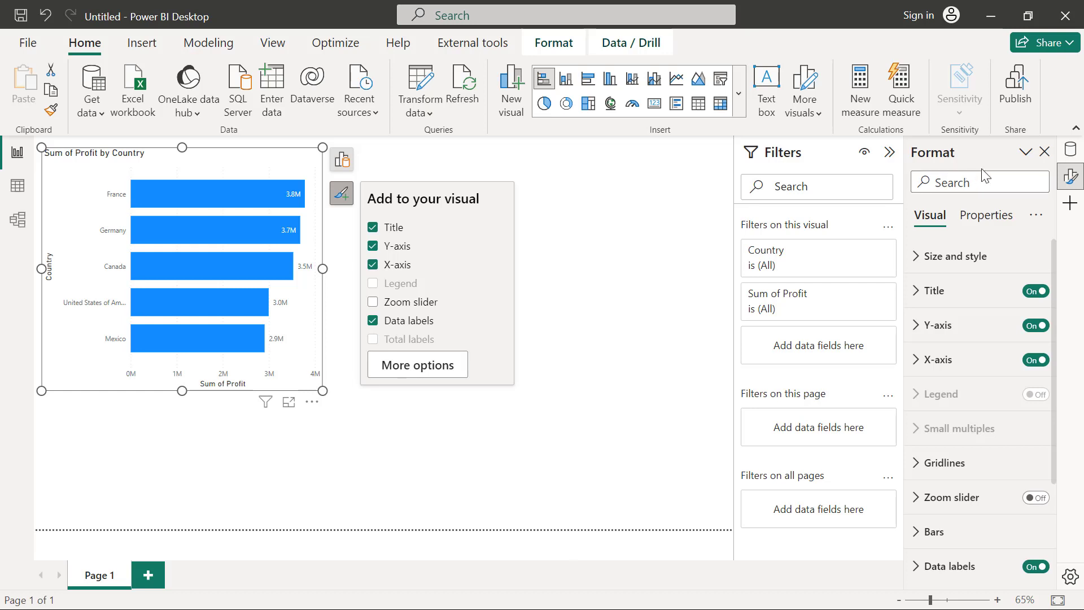
left_click(1070, 157)
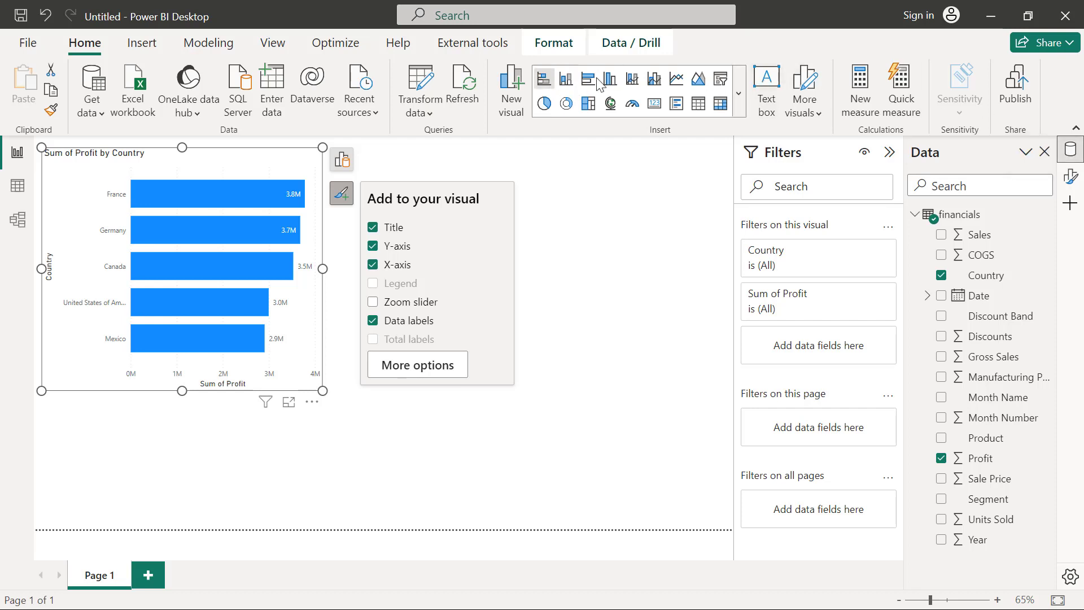
Switch the chart between column and bar types, finishing as a stacked column chart.
left_click(565, 81)
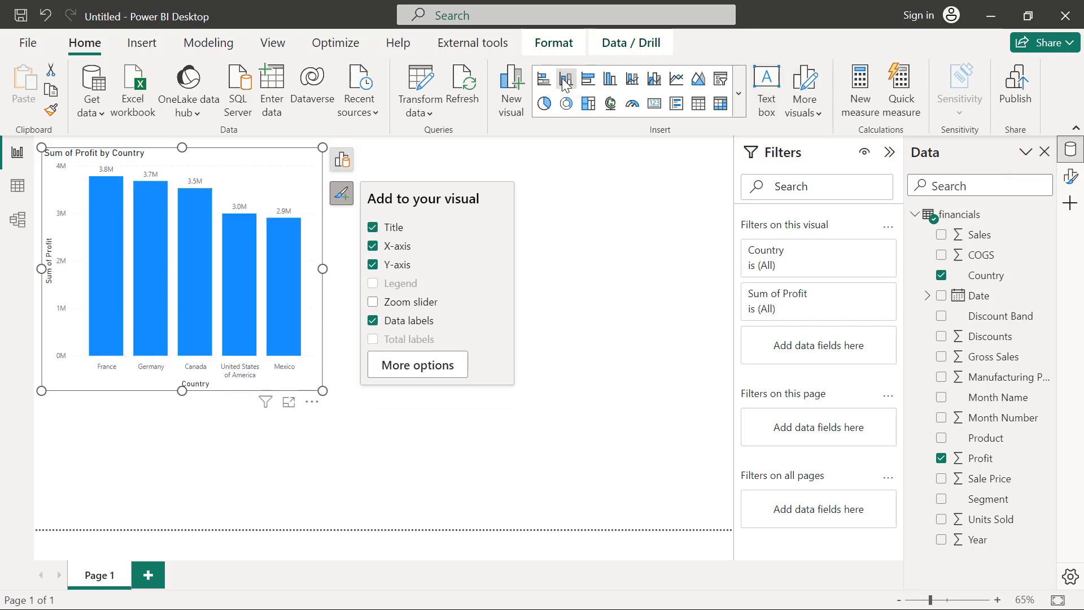
left_click(342, 164)
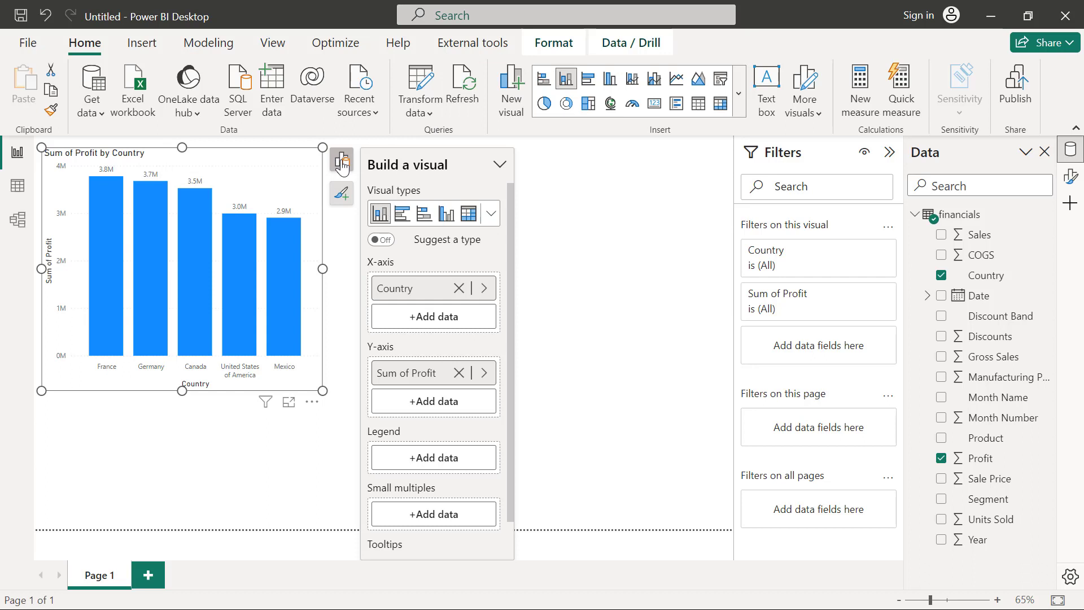
left_click(402, 219)
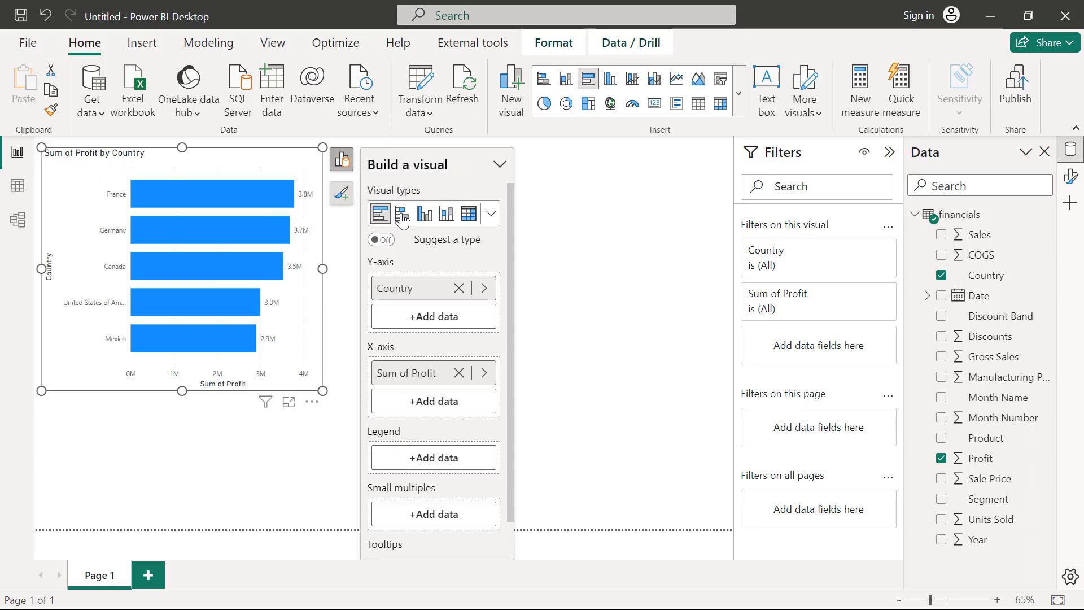
left_click(491, 222)
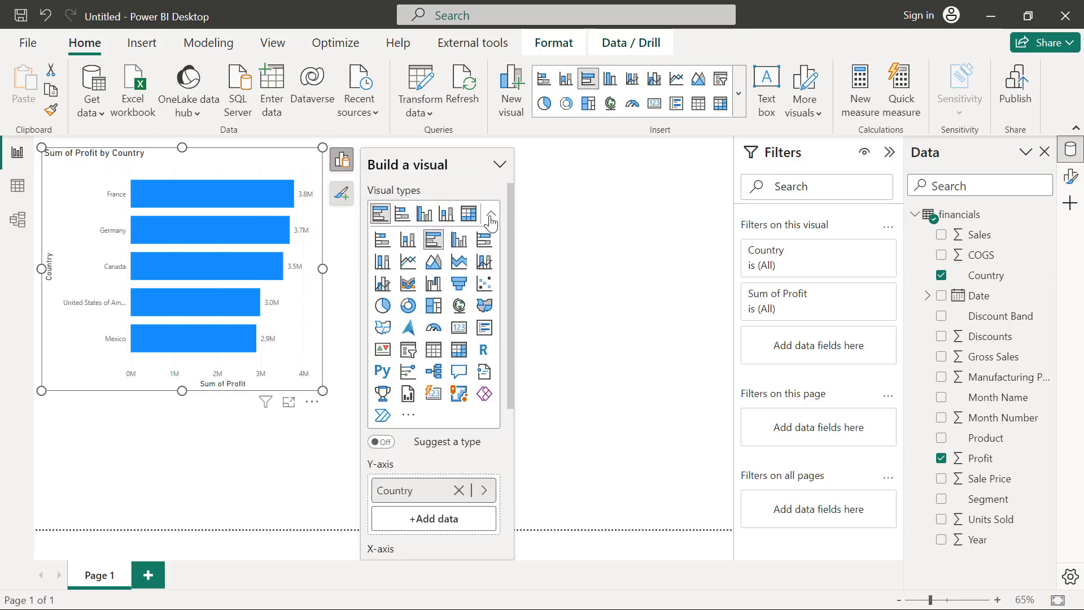
left_click(408, 243)
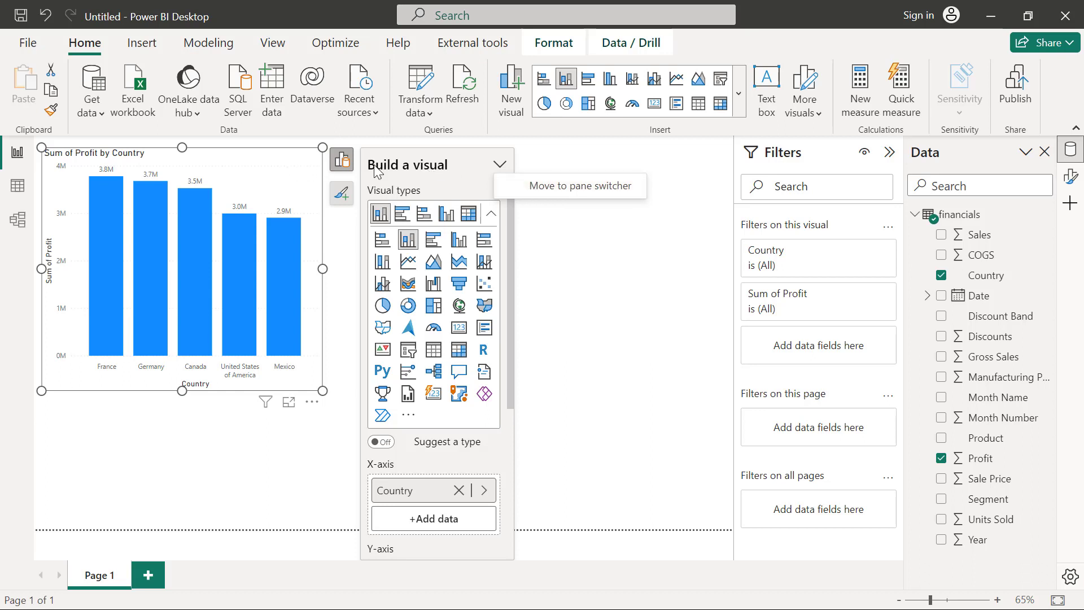
Move the floating Build a visual pane to the pane switcher on the right.
left_click(562, 190)
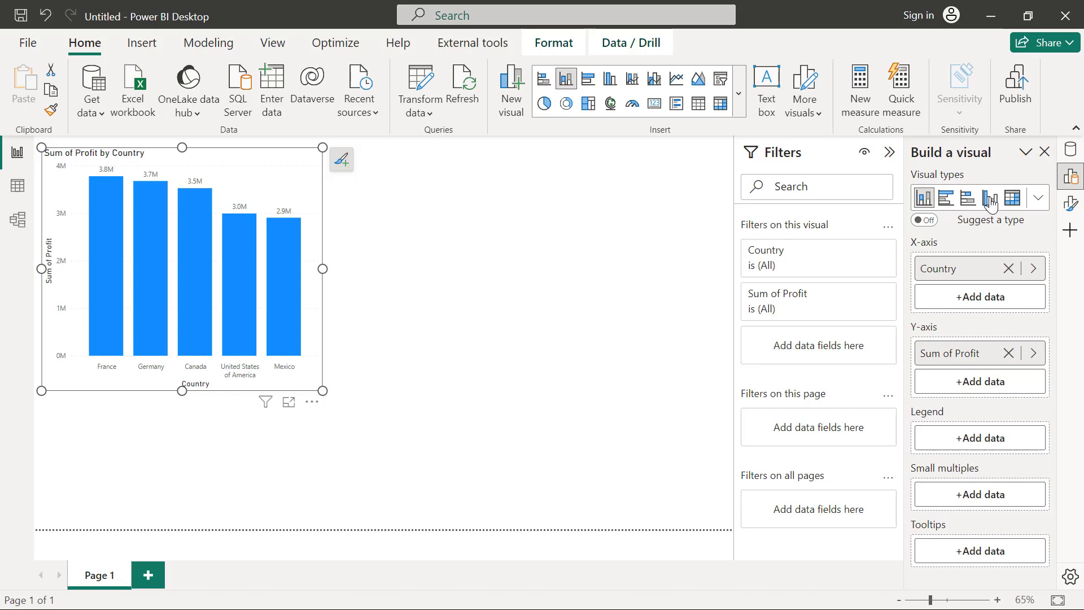
Expand and scroll Visual types in the docked Build pane, then show the Format pane.
left_click(1037, 199)
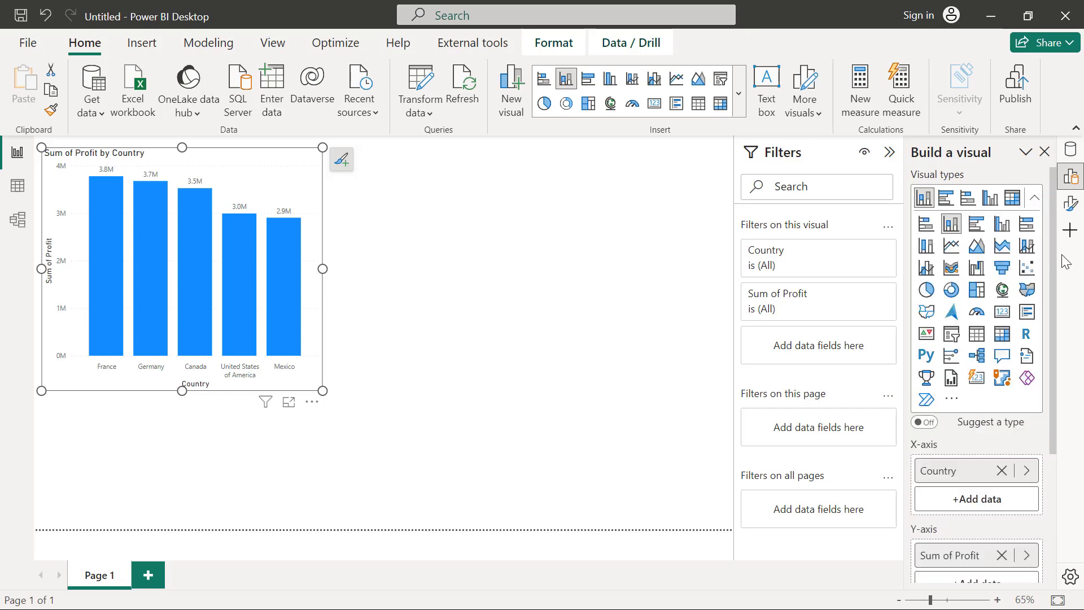
left_click_drag(1052, 276, 1065, 360)
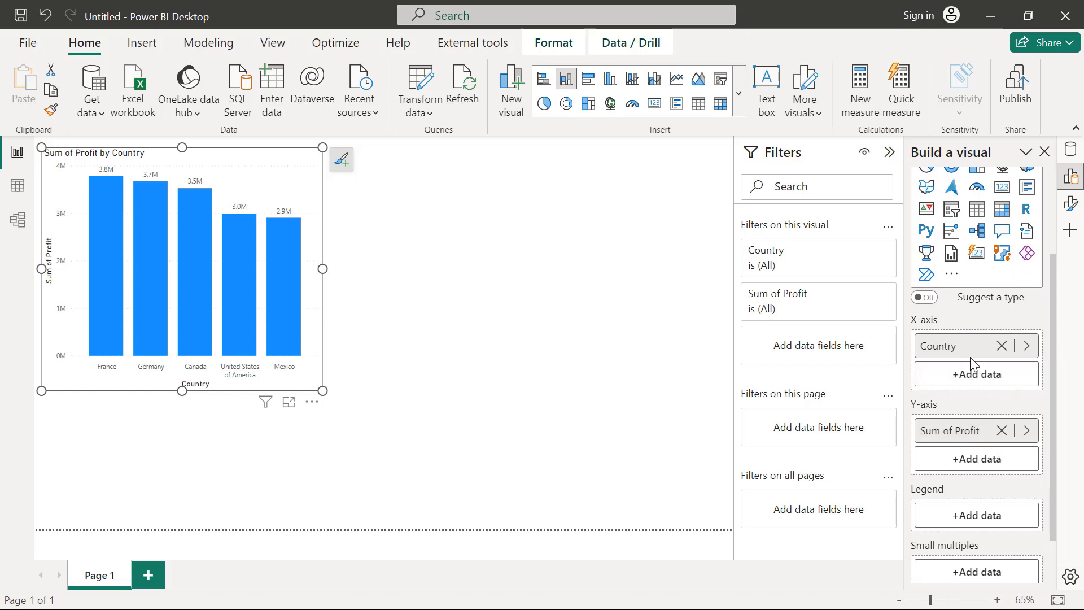
left_click_drag(1055, 397, 1062, 311)
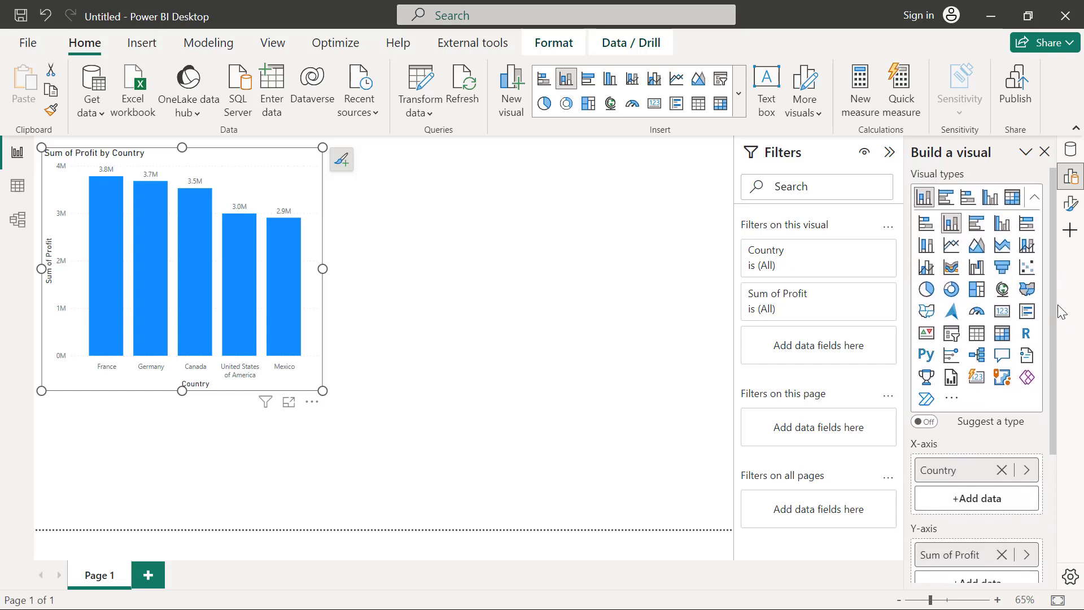
left_click(1071, 212)
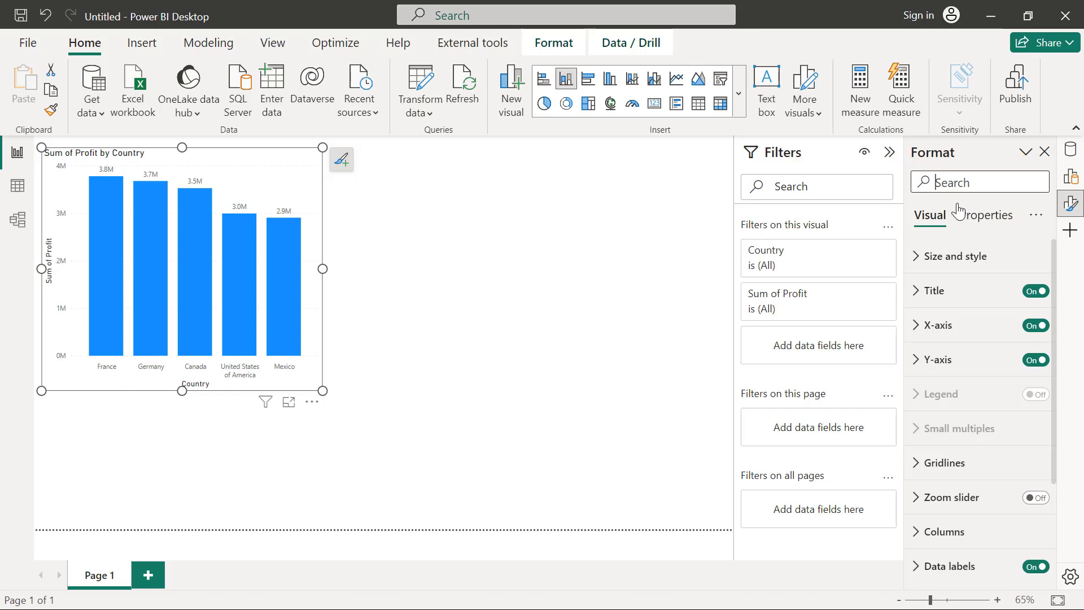
Open the Build a visual and Data panes, collapse Filters, then collapse Build a visual.
left_click(1071, 182)
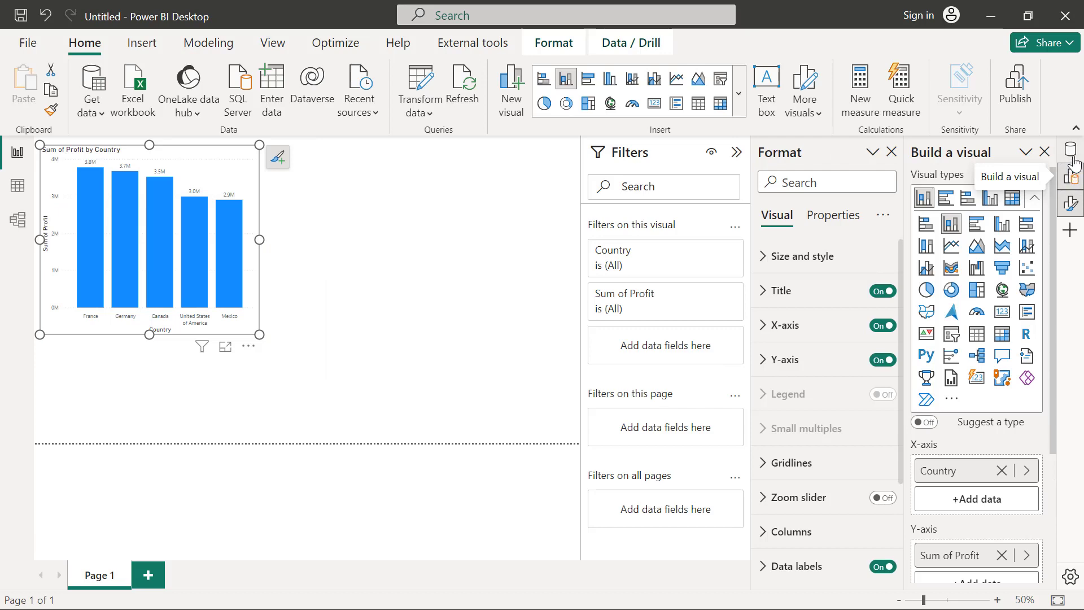
left_click(1071, 153)
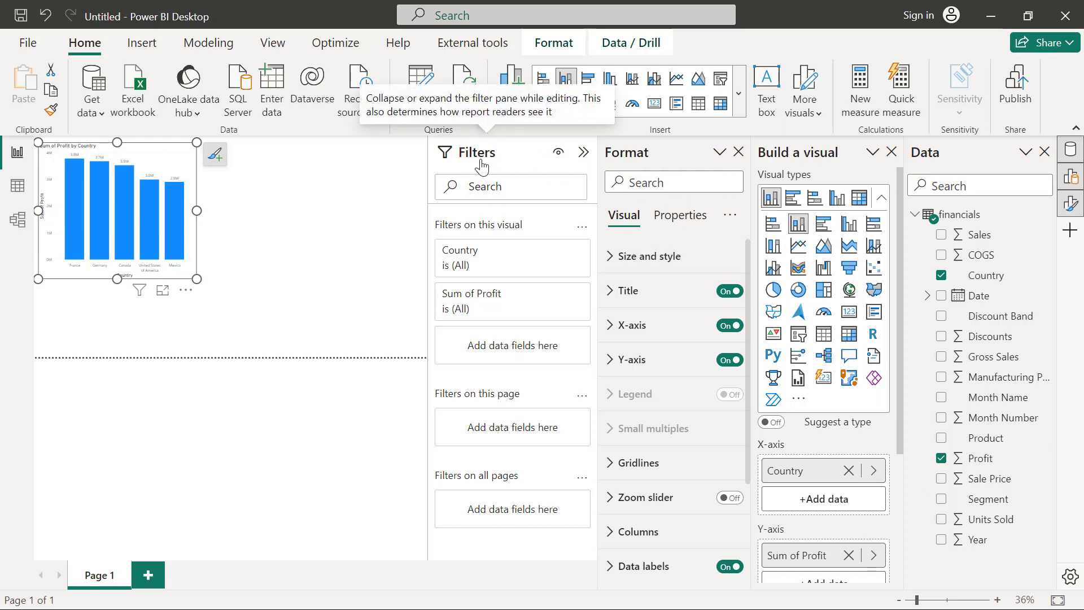
left_click(584, 153)
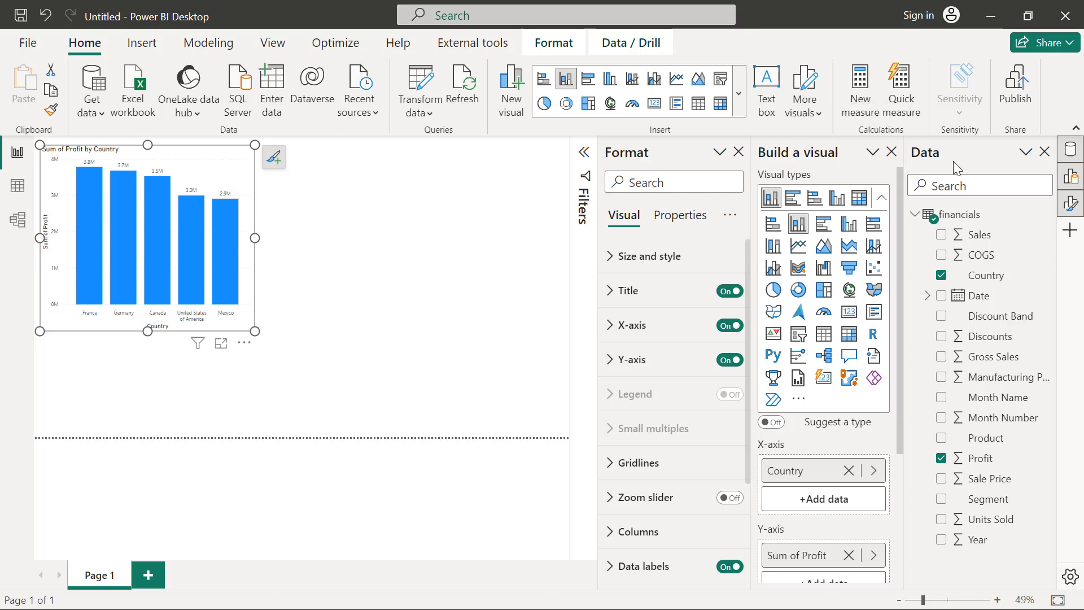
right_click(874, 165)
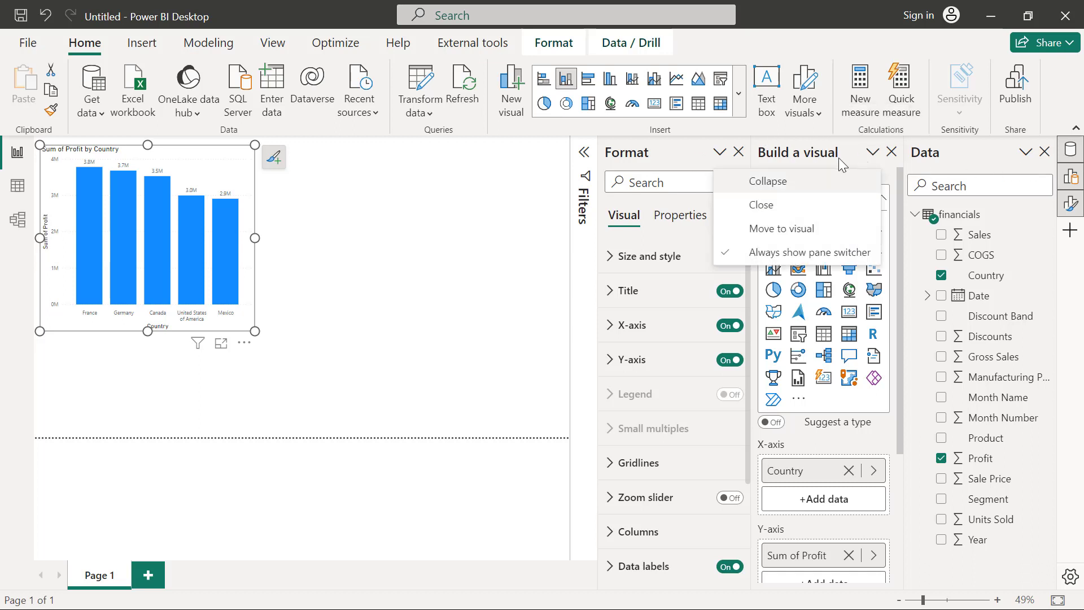
left_click(769, 181)
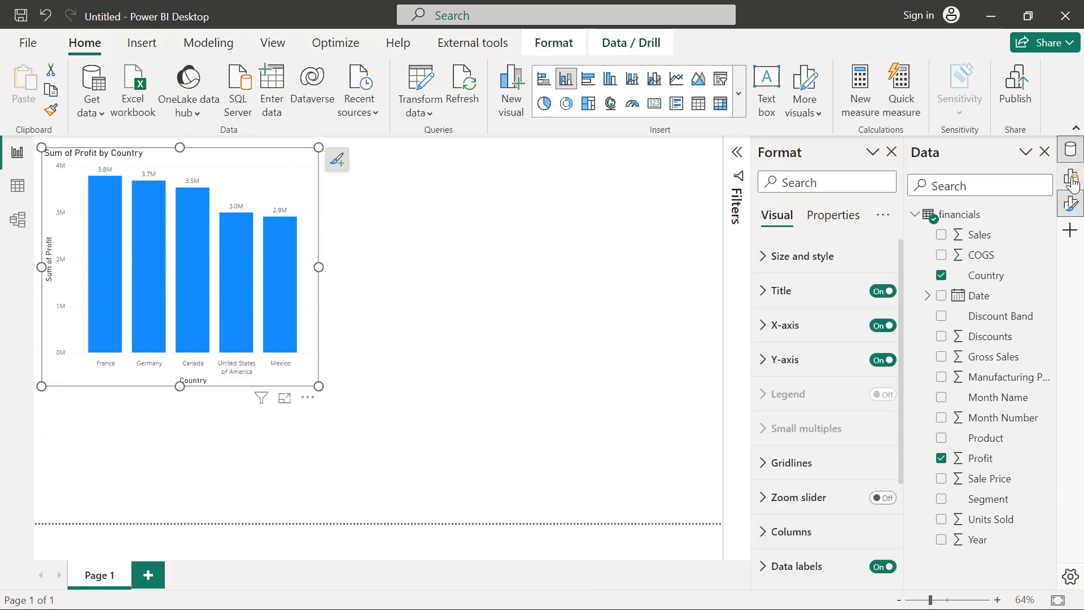
Reopen the Build a visual pane and float it beside the Sum of Profit by Country chart.
left_click(1071, 184)
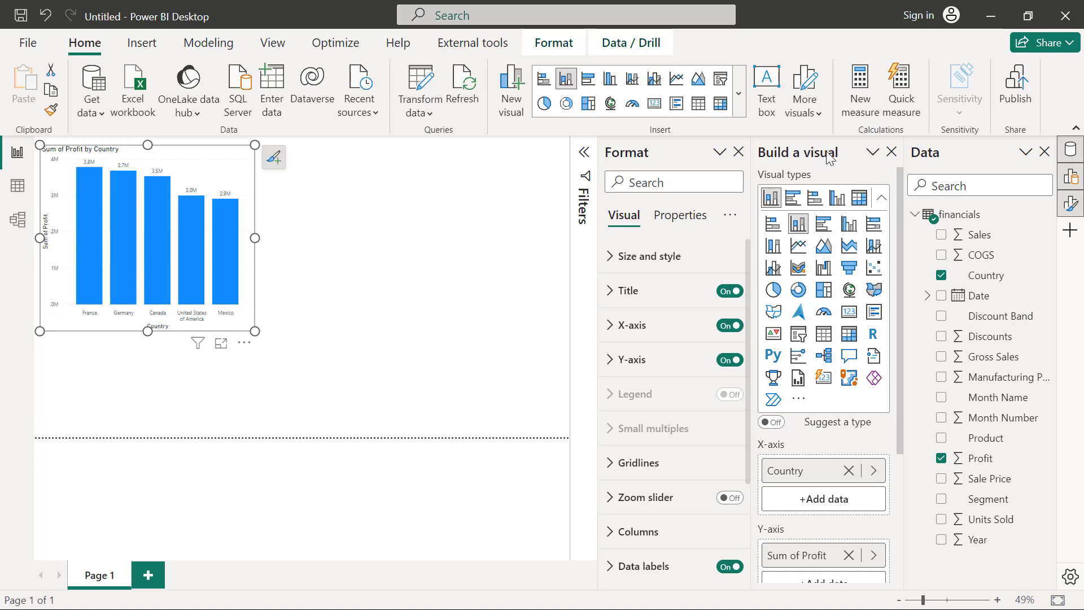
left_click(873, 159)
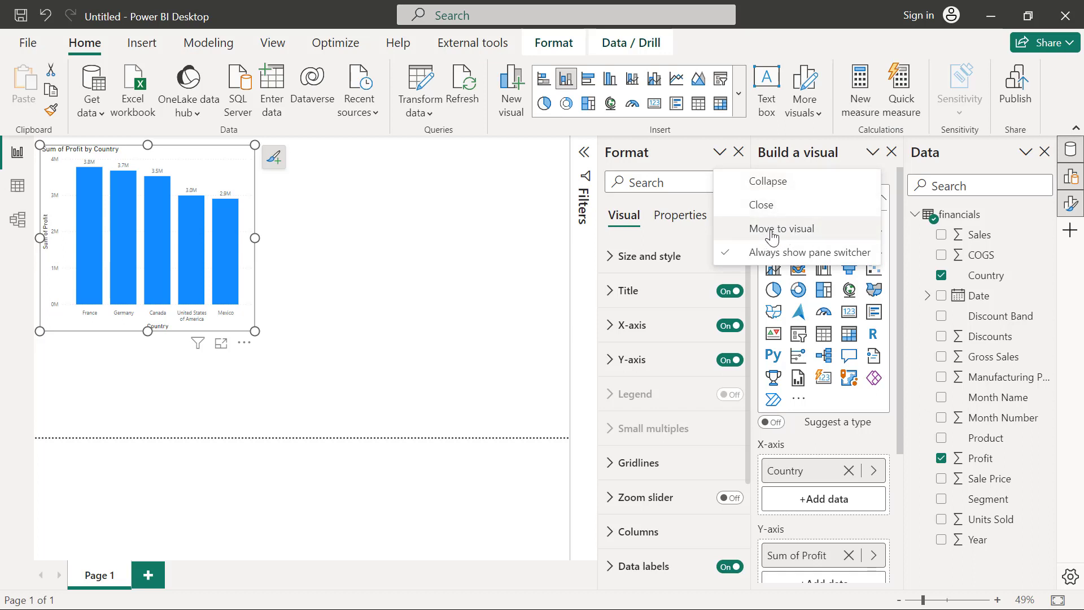
left_click(777, 231)
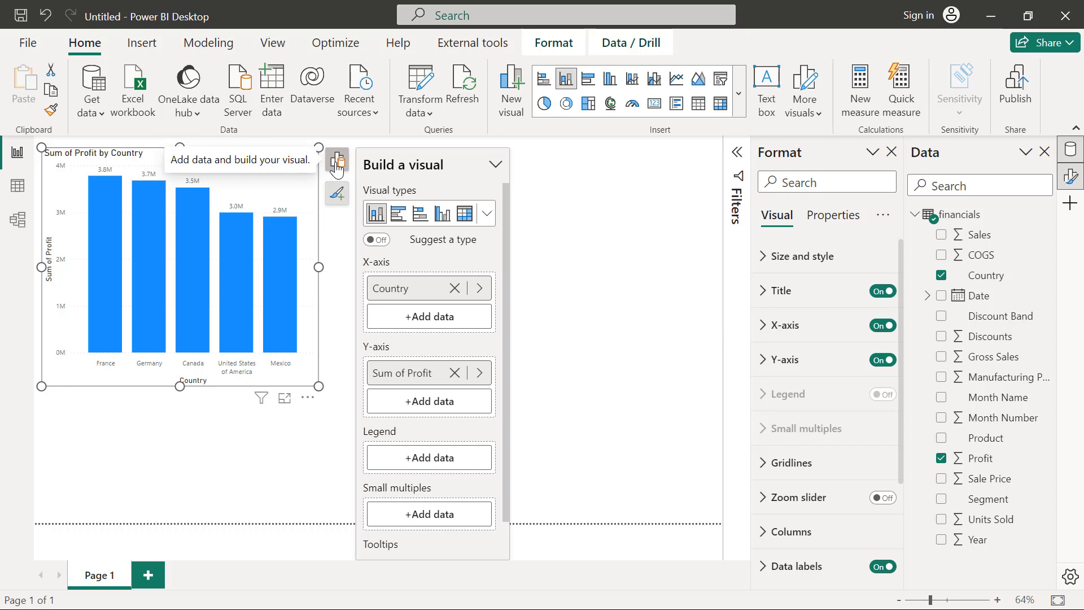
From the View tab's Pane switcher menu, dock Build a visual back into the pane switcher.
left_click(274, 44)
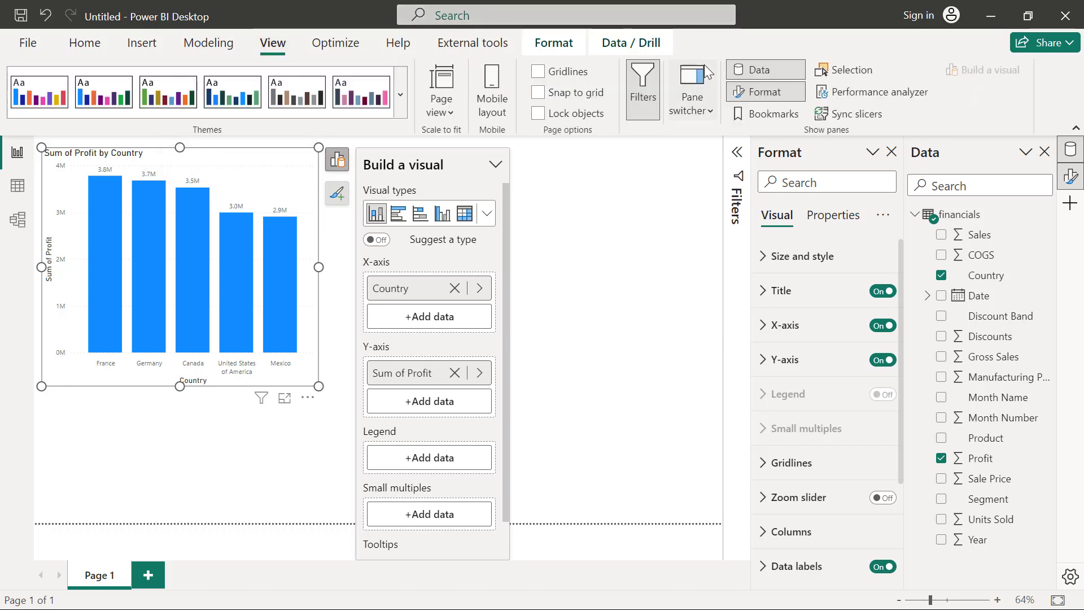
left_click(710, 113)
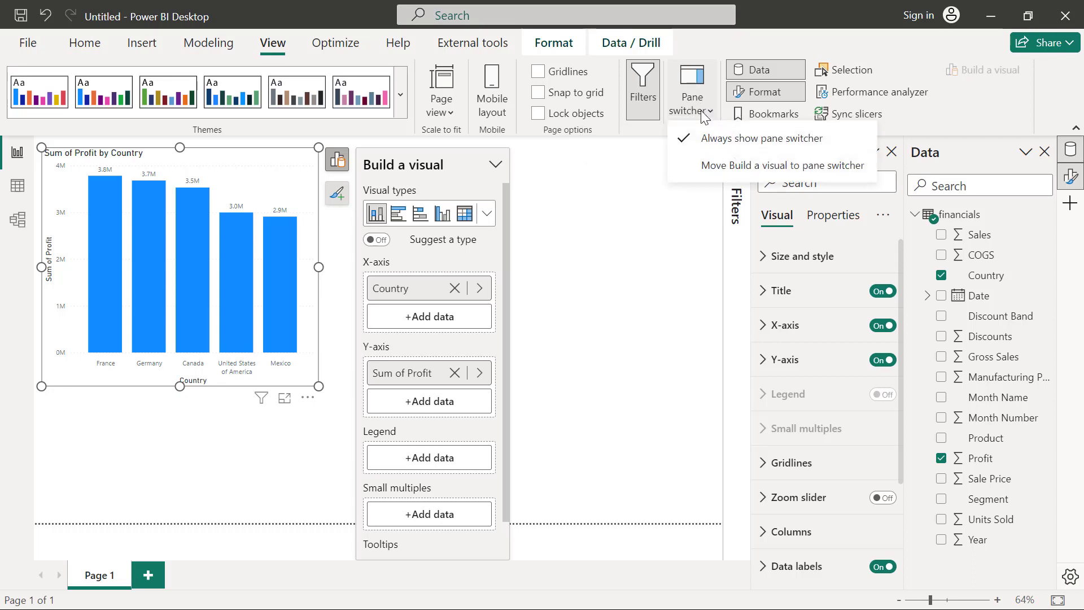
left_click(748, 167)
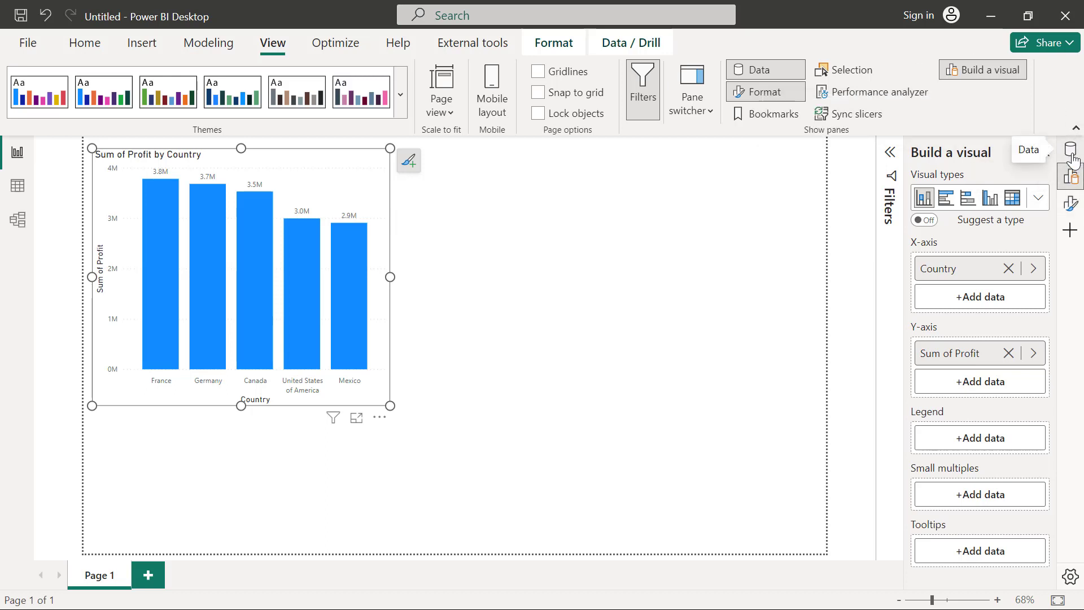
Open the Data and Format panes, then show the Customize pane switcher list.
left_click(1071, 151)
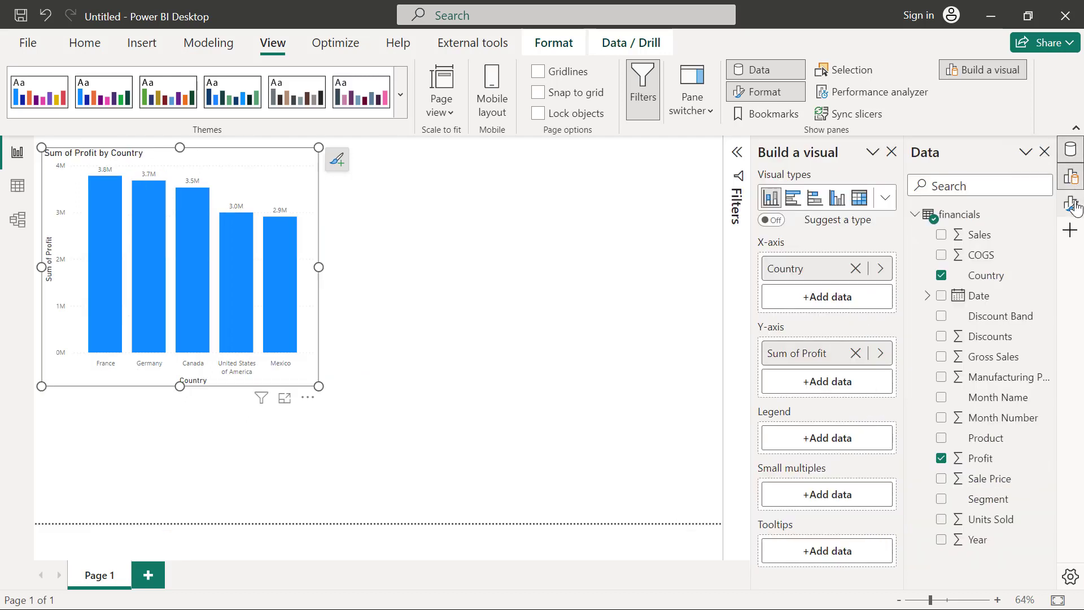
left_click(1072, 205)
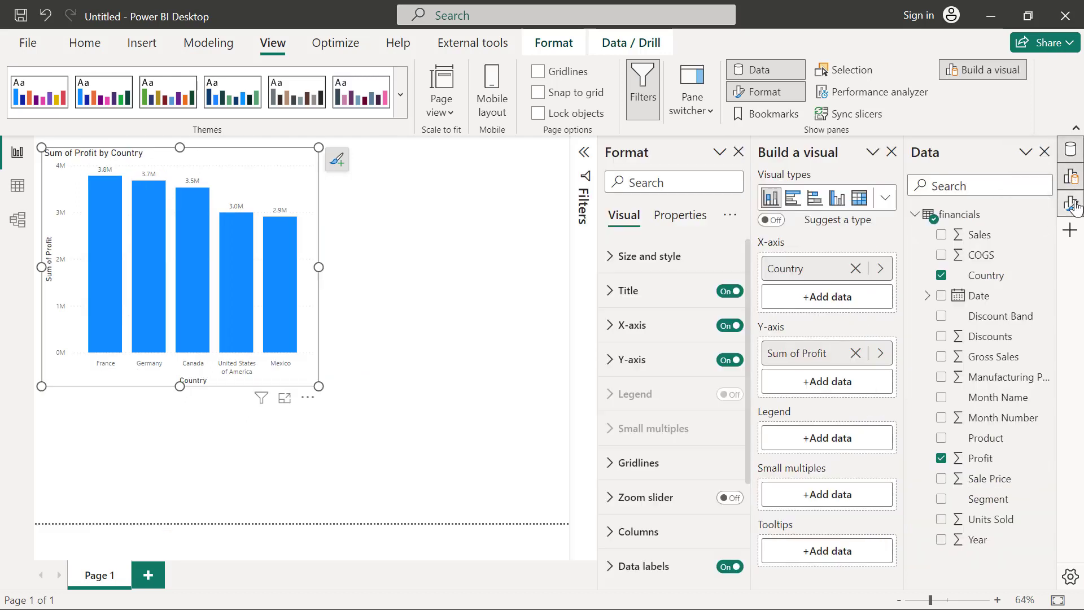
left_click(1071, 232)
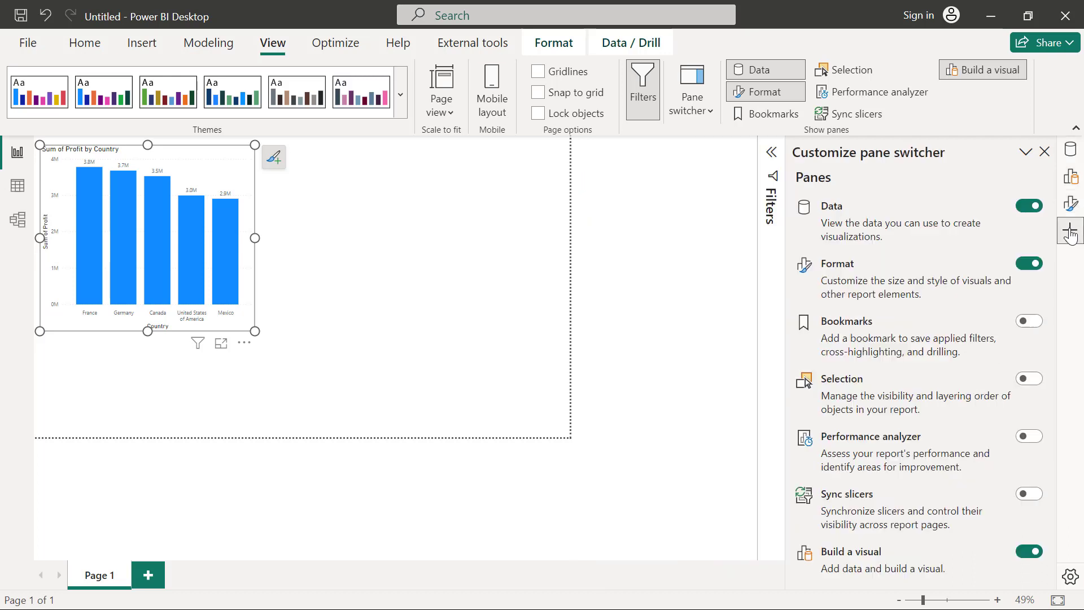